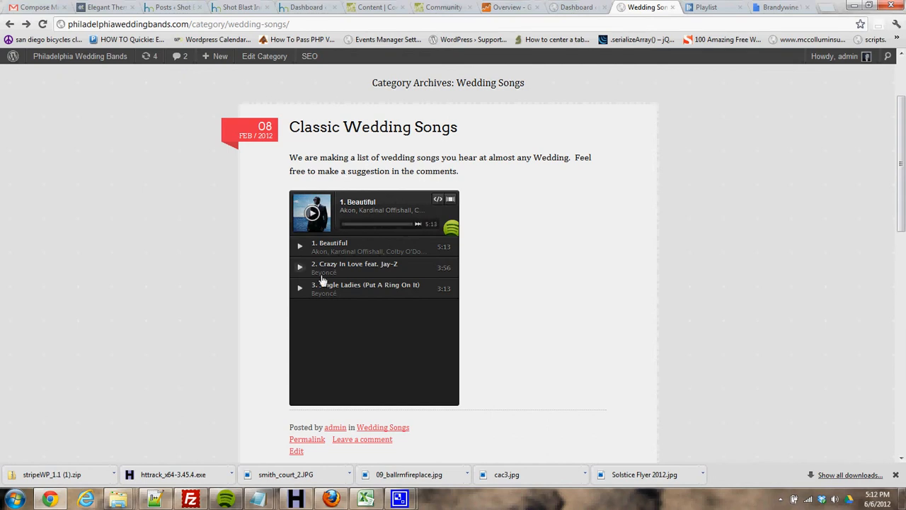
Check the popular wedding songs playlist in Spotify, then the song players embedded on the Wedding Songs page in the browser.
mouse_move(222, 501)
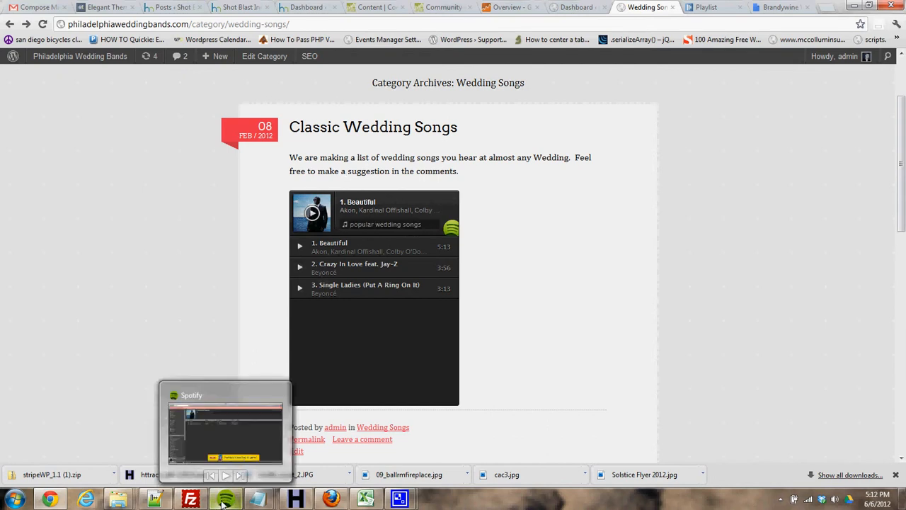
left_click(224, 501)
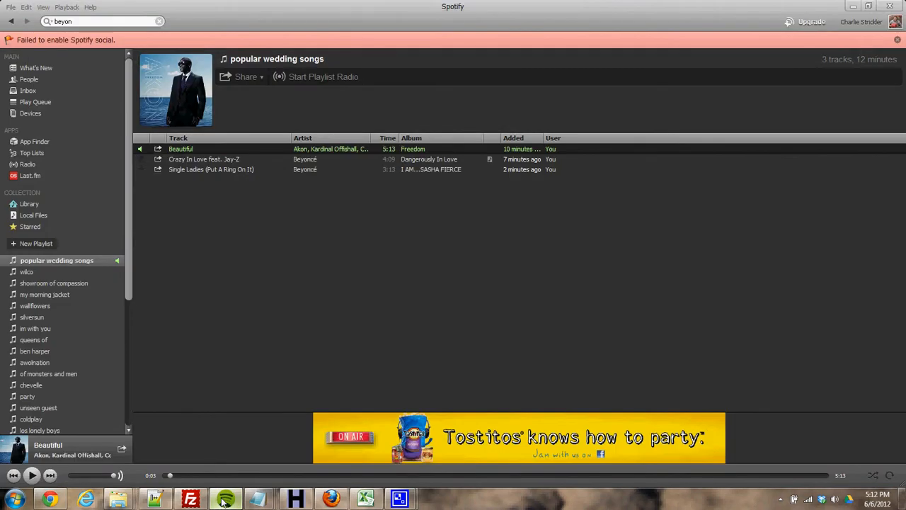
left_click(223, 502)
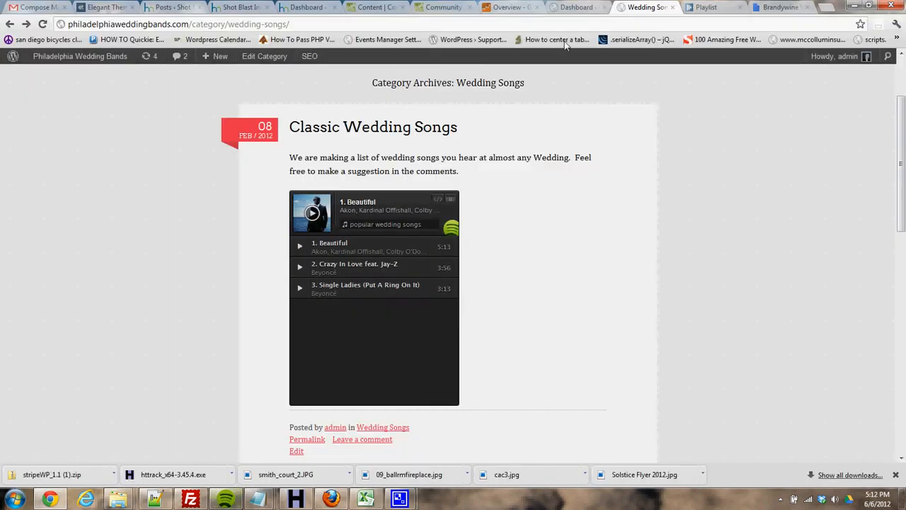
scroll(545, 247, "down", 7)
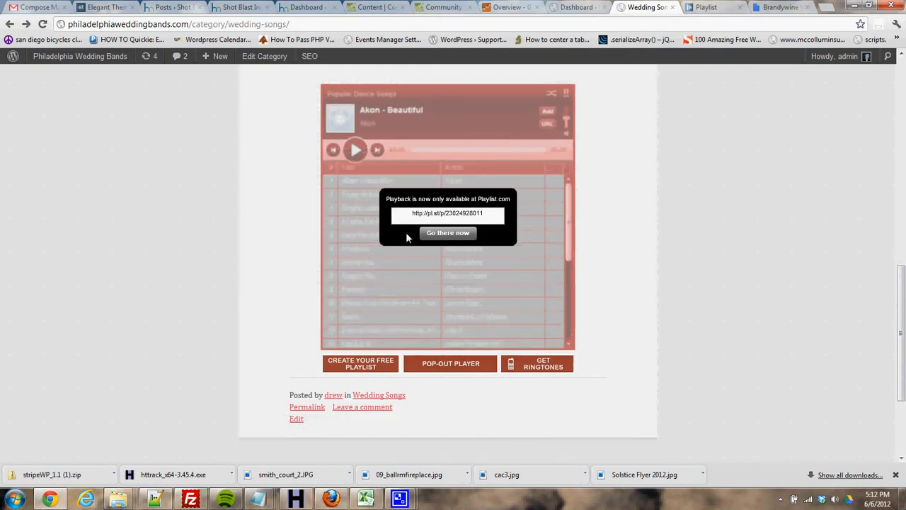
Review the songs in the Popular Dance Songs playlist and in BrandywineTalent's Playlist on Playlist.com.
left_click(722, 6)
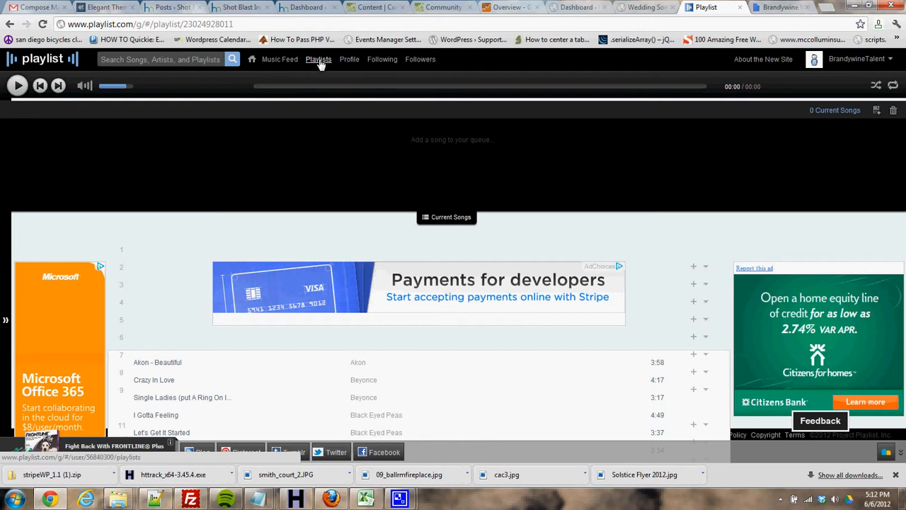
left_click(319, 60)
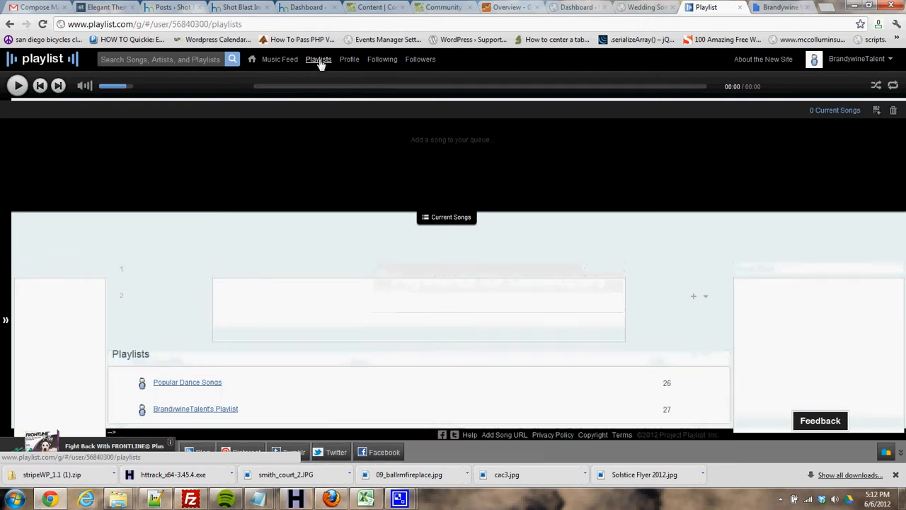
left_click(165, 384)
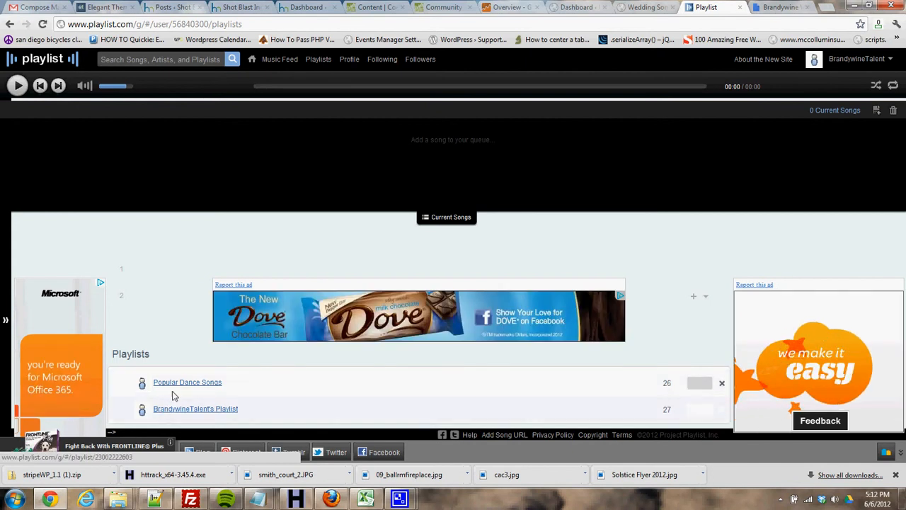
left_click(174, 383)
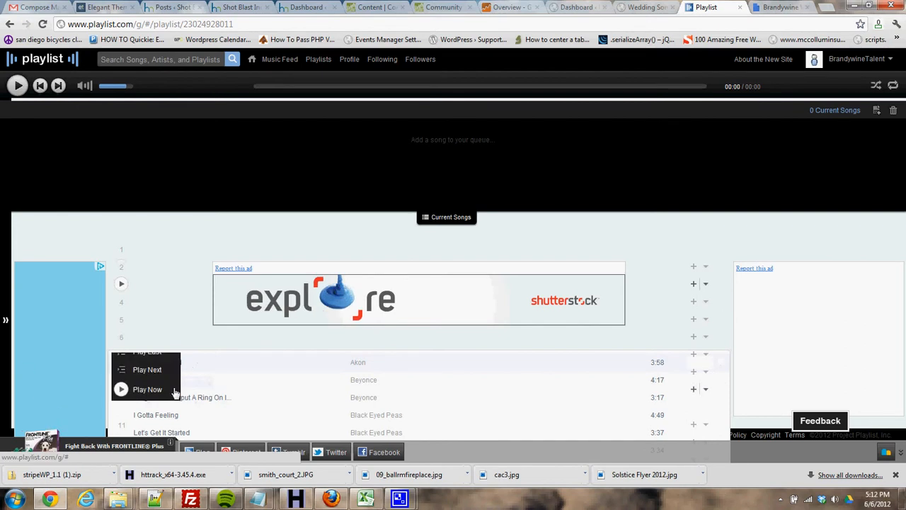
left_click(10, 24)
left_click(190, 409)
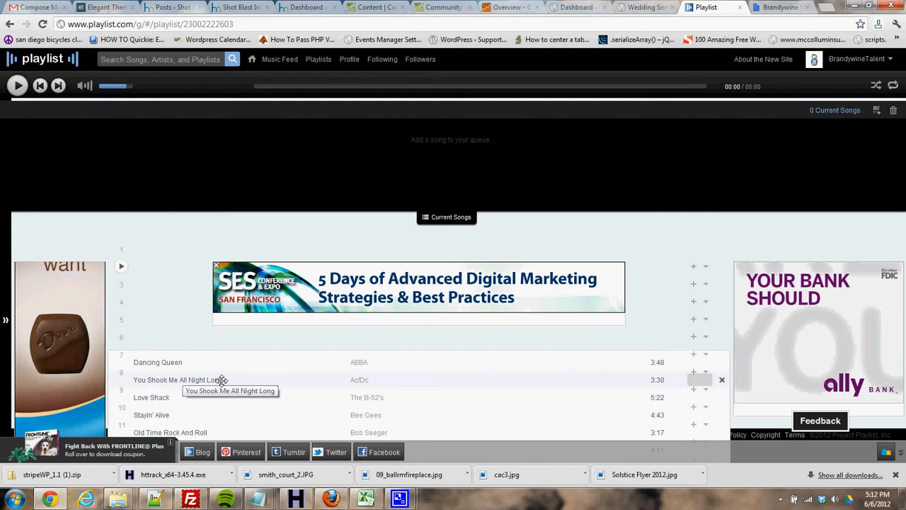
Switch to Spotify, create a new playlist named "classic wedding songs" and open it.
left_click(227, 500)
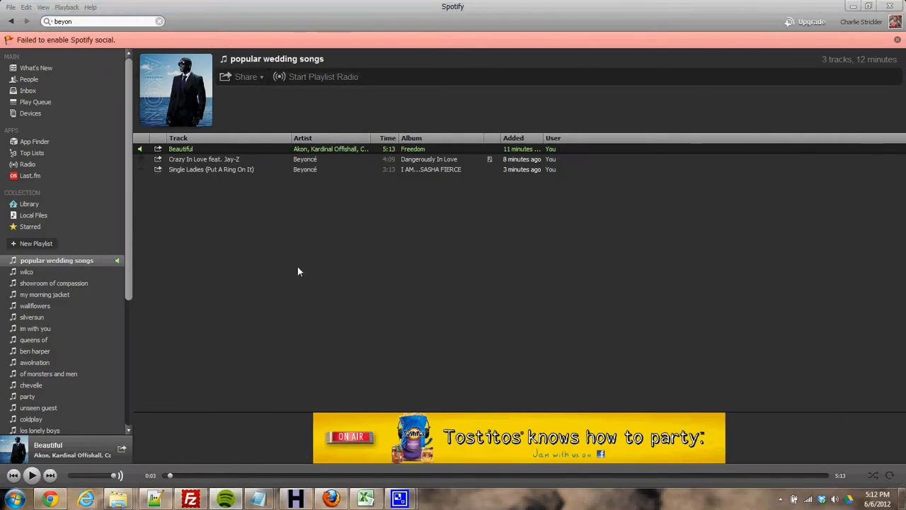
left_click(32, 244)
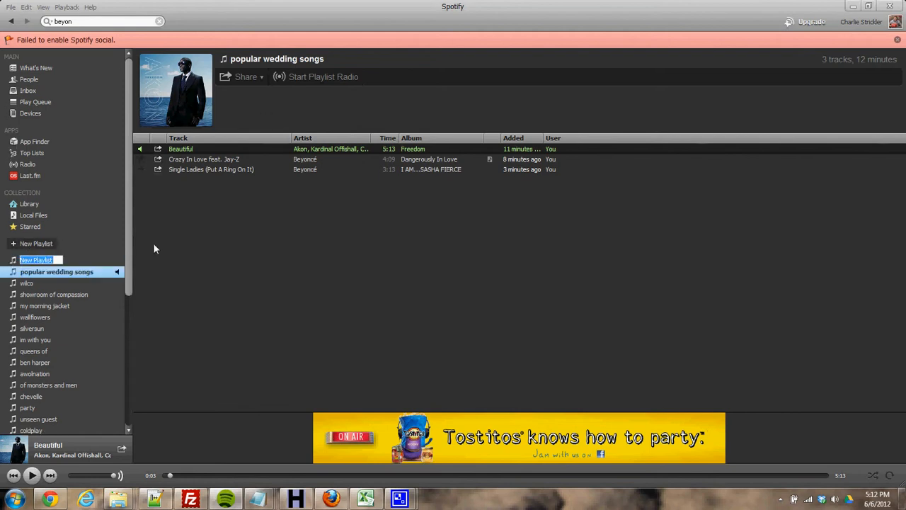
type("classic wedding songs")
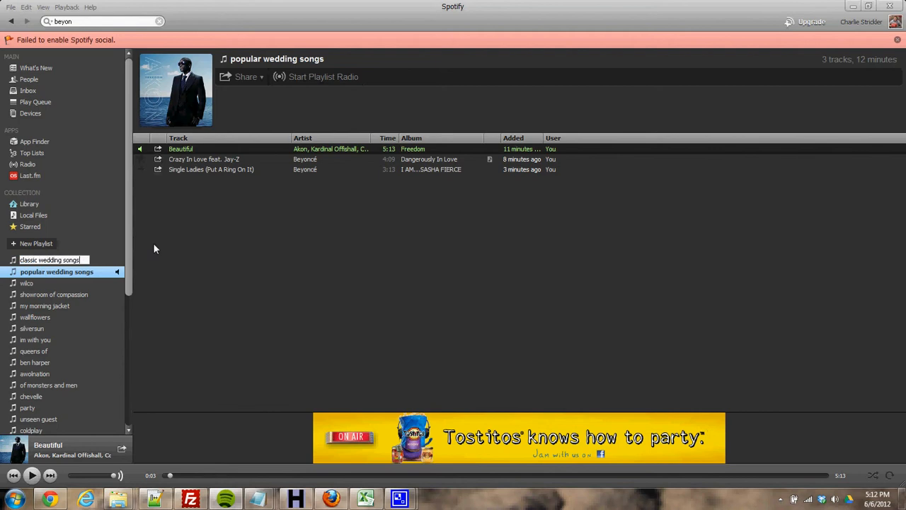
key("Return")
left_click(59, 260)
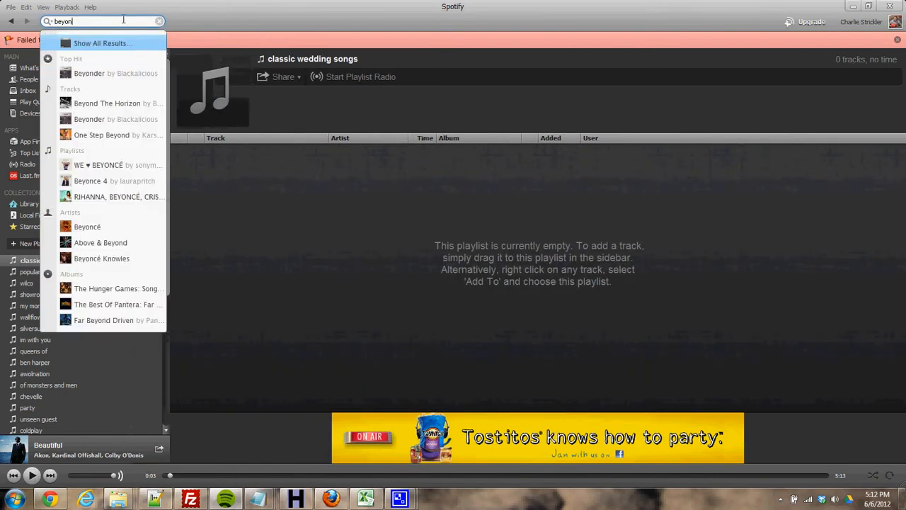
Search for "you shook" and add You Shook Me All Night Long from the AC/DC Mania album to the classic wedding songs playlist.
left_click(159, 21)
type("you shook")
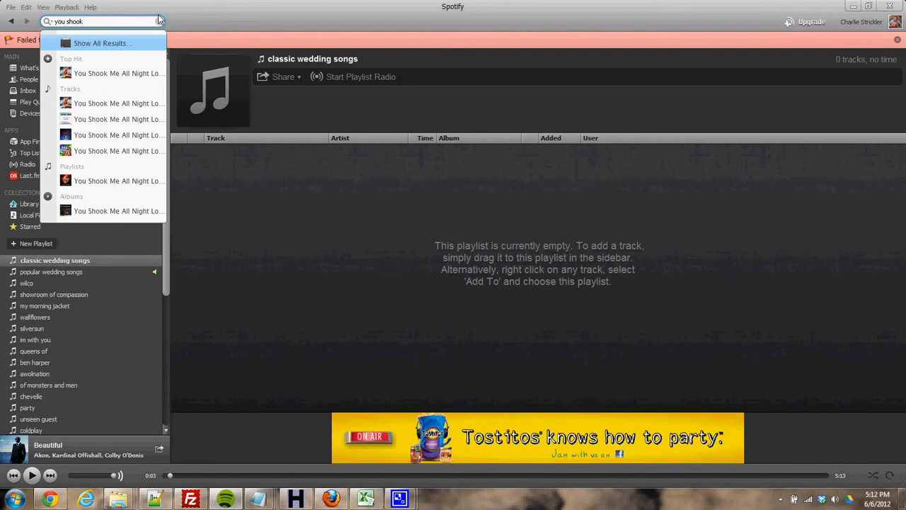
left_click(99, 73)
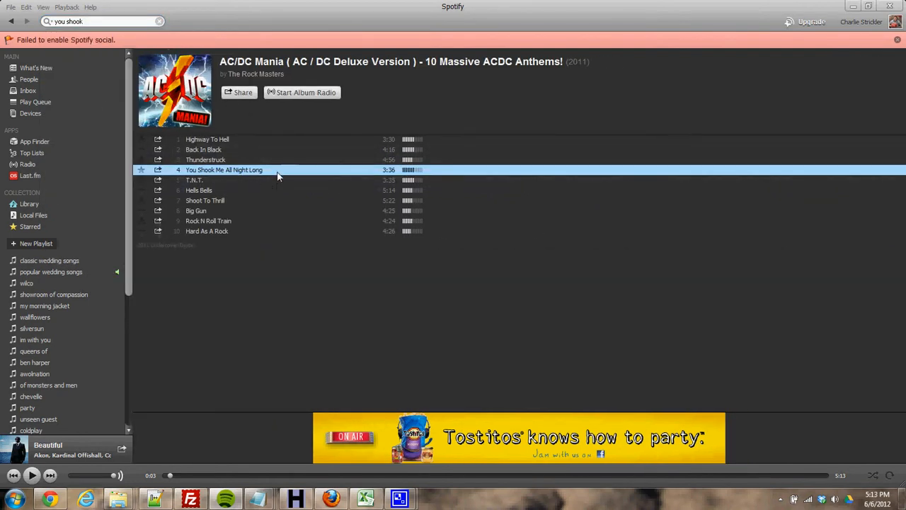
left_click_drag(278, 177, 54, 261)
Check Playlist.com for another song, then search Spotify for "dancing q" and open the Glee Cast version of Dancing Queen.
key("alt+Tab")
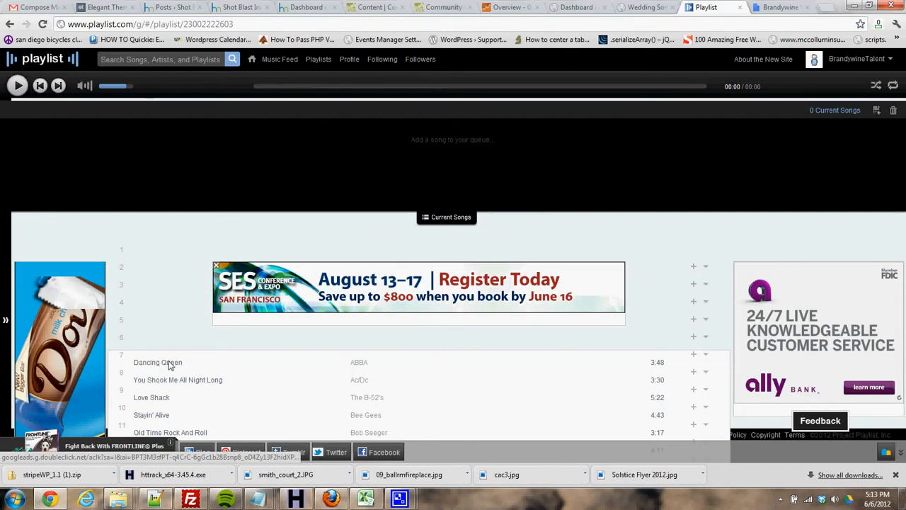
key("alt+Tab")
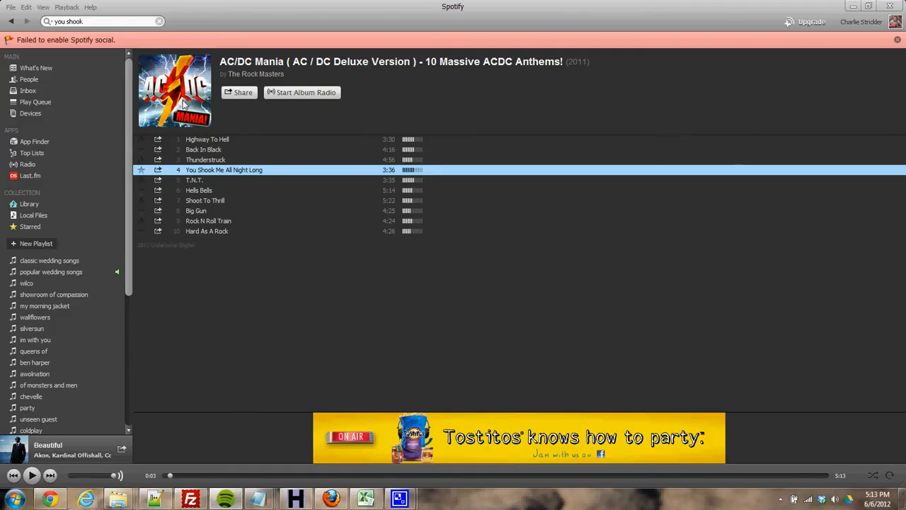
left_click(162, 22)
type("da")
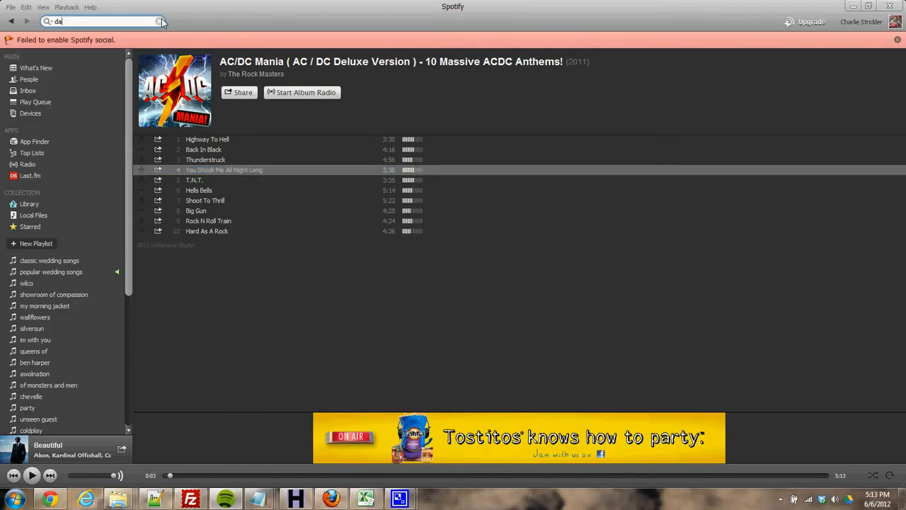
type("ncing q")
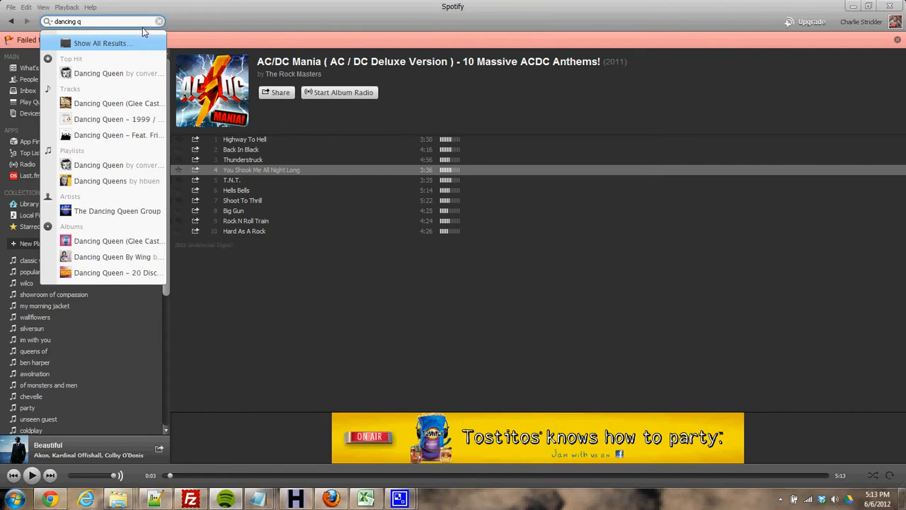
left_click(110, 106)
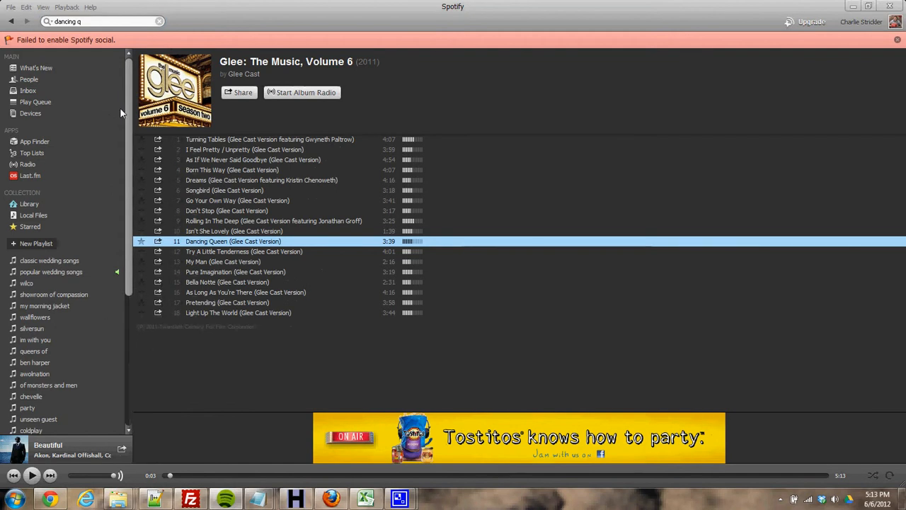
Search for "dancing queen abba" and add Abba's Dancing Queen from ABBA Gold to the classic wedding songs playlist.
left_click(108, 22)
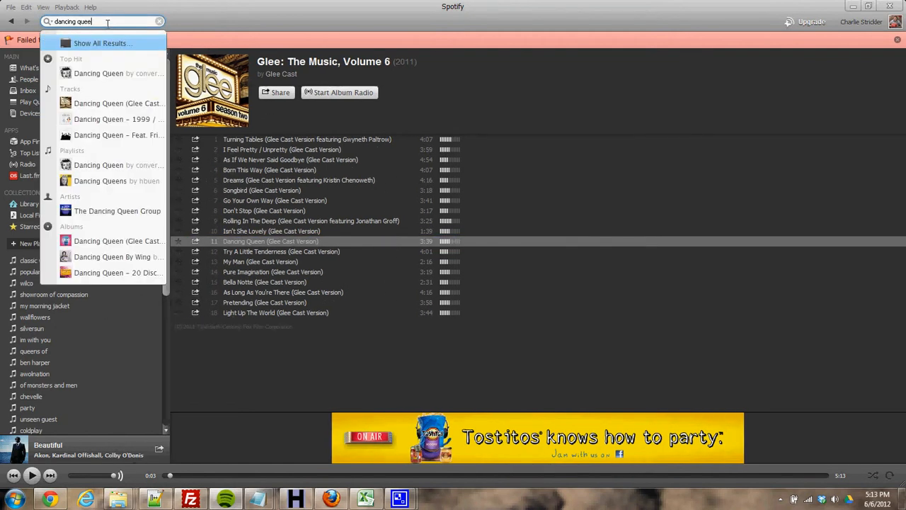
type("ueen a")
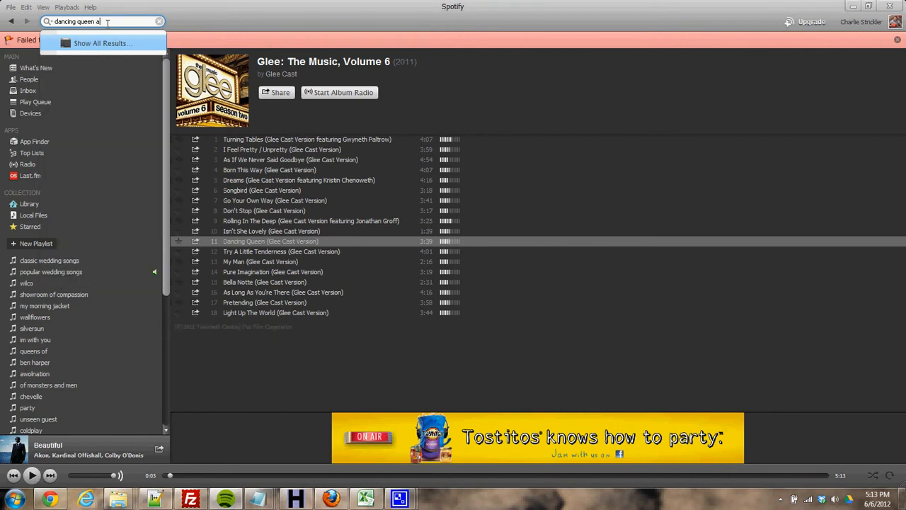
type("bba")
key("Return")
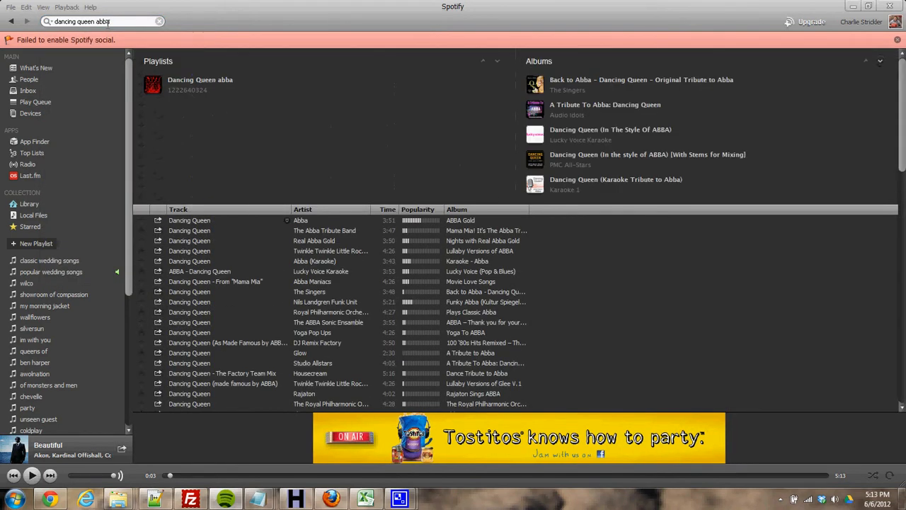
double_click(189, 220)
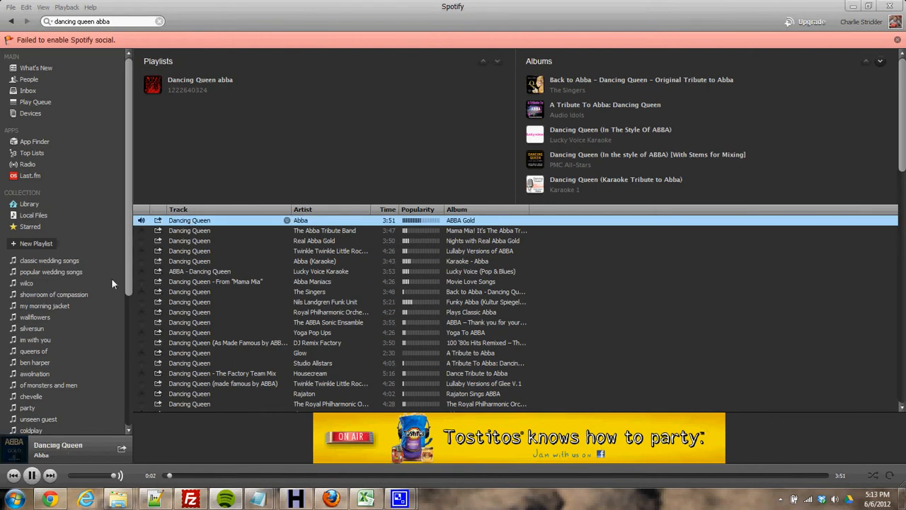
left_click(31, 475)
left_click_drag(337, 219, 66, 264)
Open the classic wedding songs playlist and copy its embed code.
left_click(31, 264)
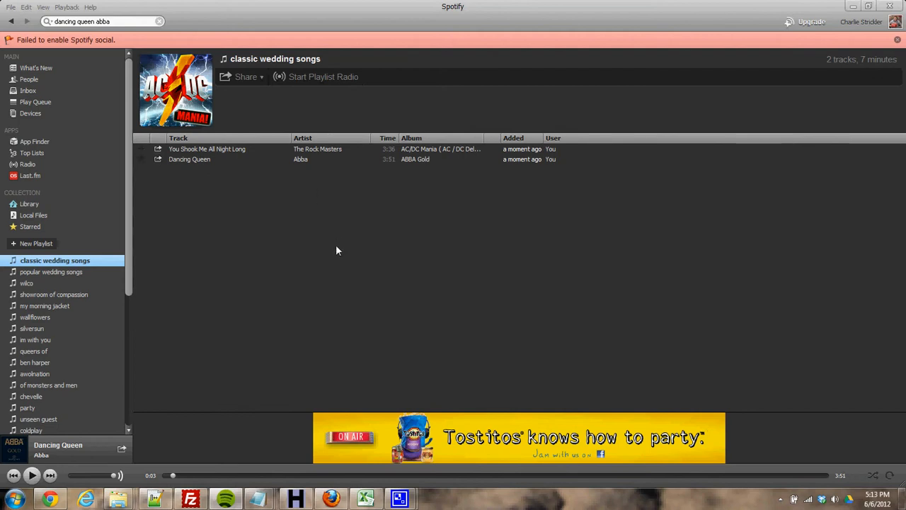
right_click(68, 261)
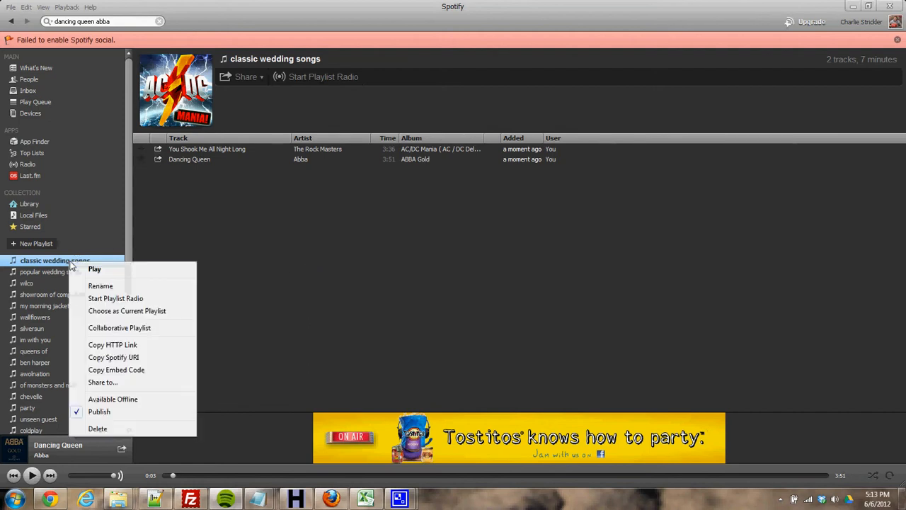
left_click(130, 369)
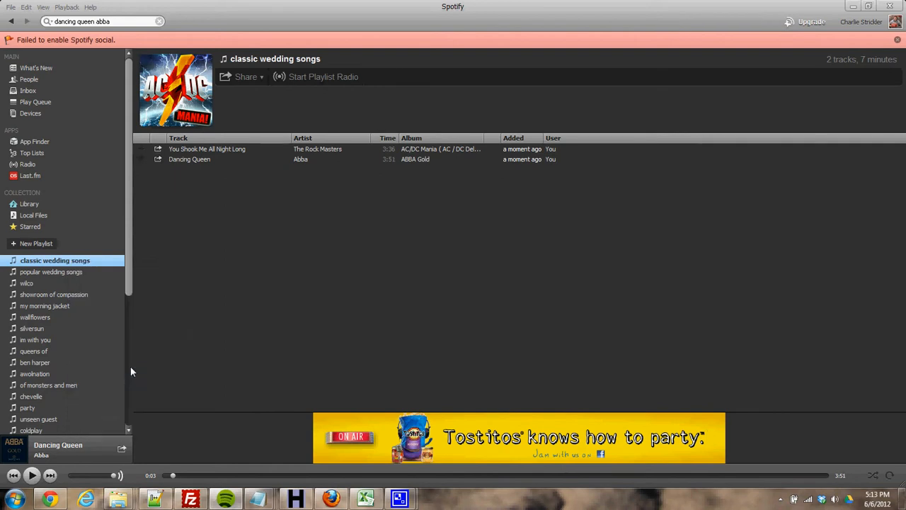
Switch back to the browser and open the list of posts in the Philadelphia Wedding Bands WordPress dashboard, down to the Wedding Songs posts.
left_click(49, 500)
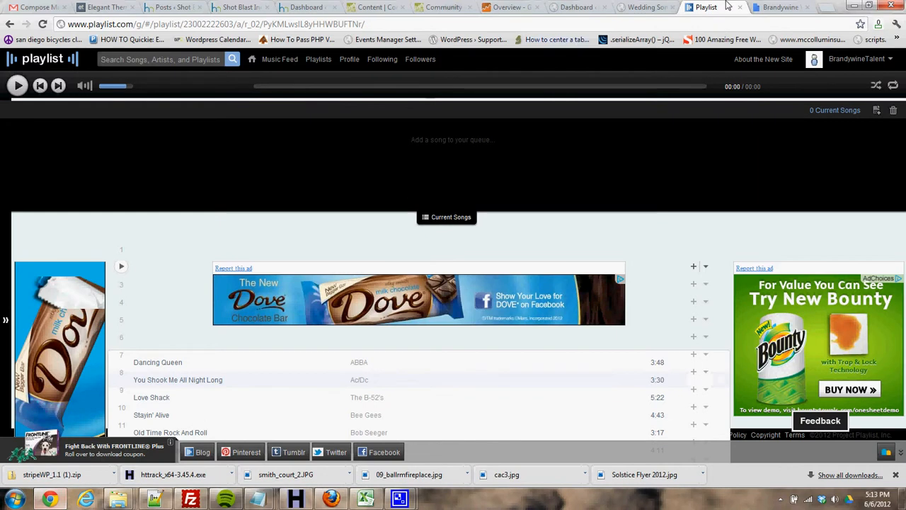
left_click(648, 7)
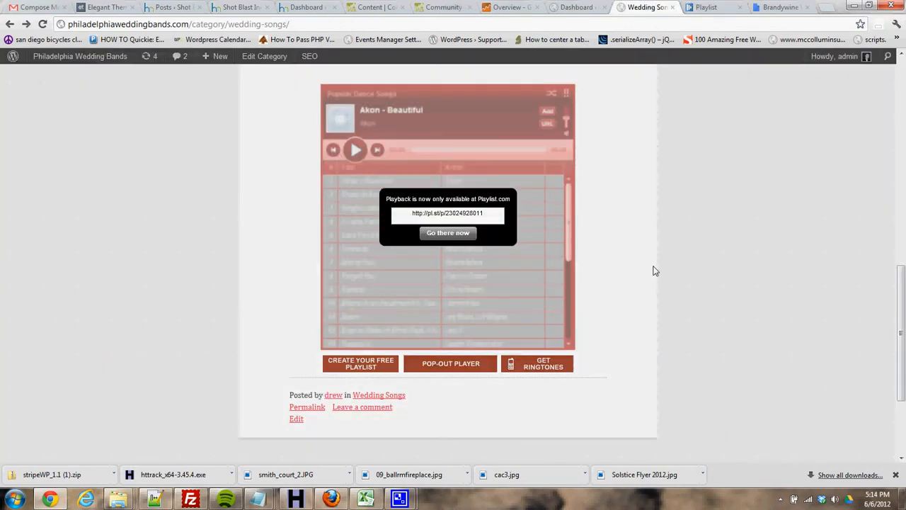
scroll(655, 268, "up", 8)
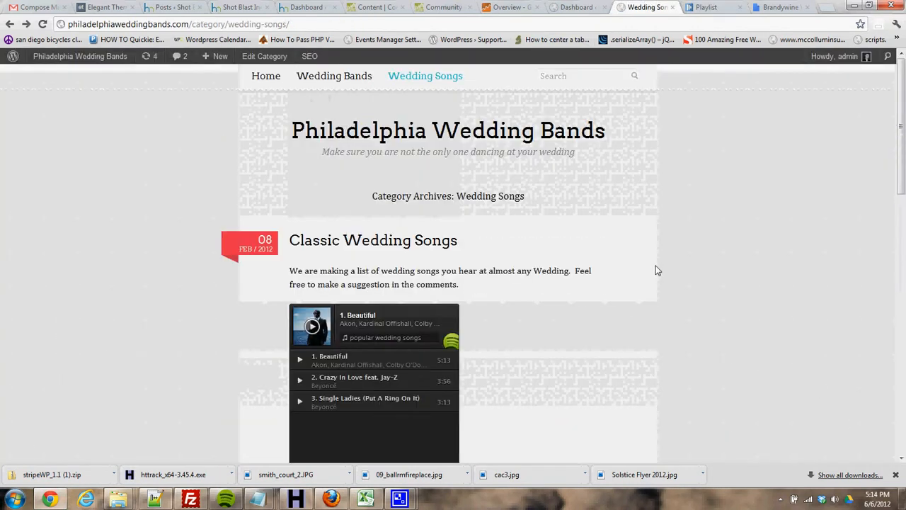
left_click(583, 7)
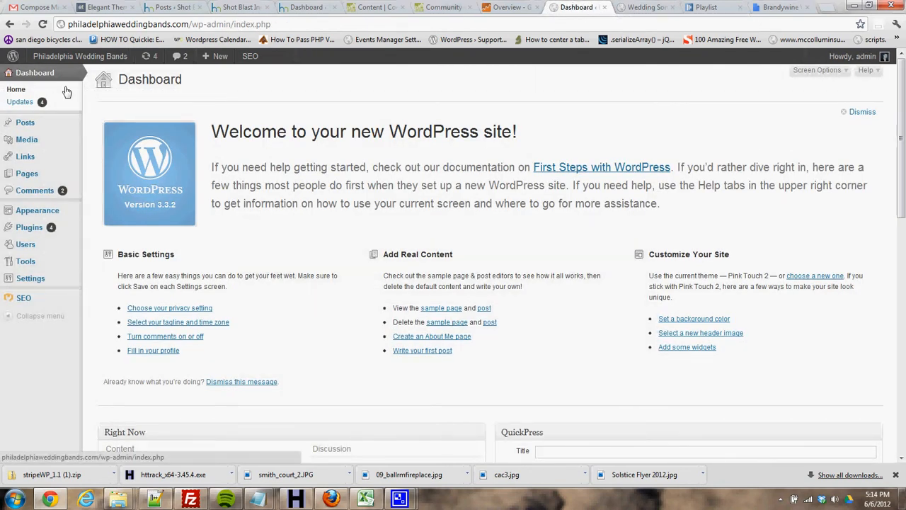
left_click(29, 122)
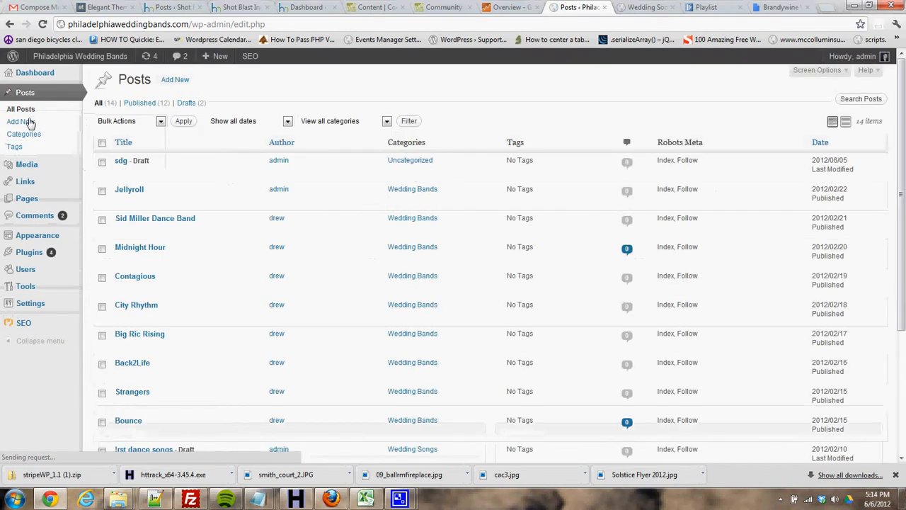
scroll(196, 231, "down", 3)
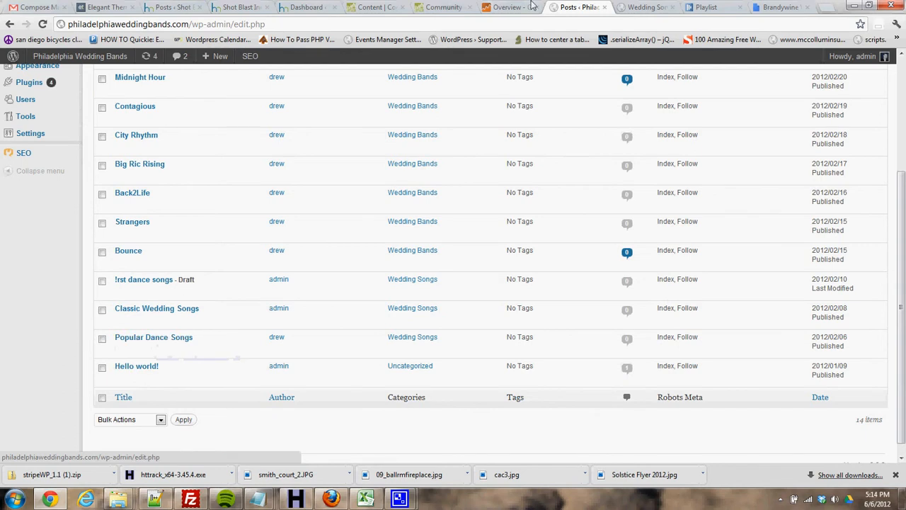
Check the old Playlist.com player on the Wedding Songs page and return to the WordPress posts list.
left_click(645, 7)
scroll(425, 279, "down", 12)
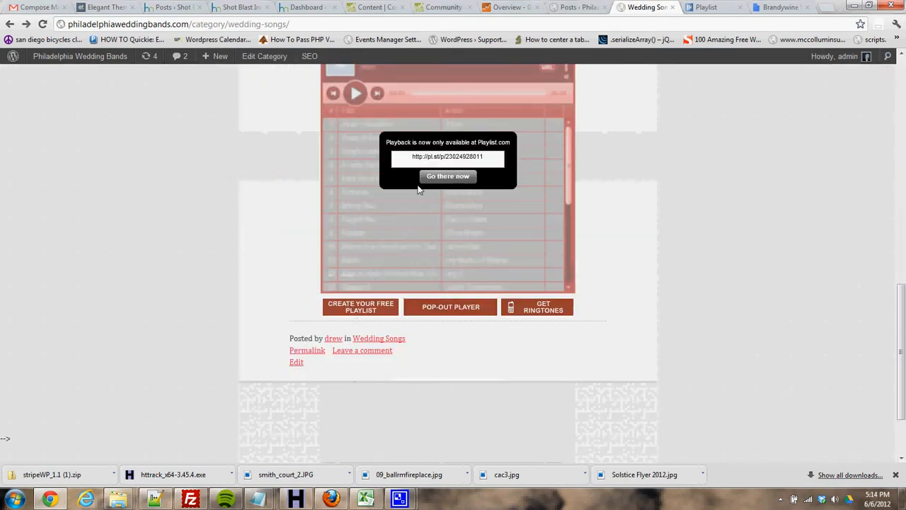
left_click(579, 7)
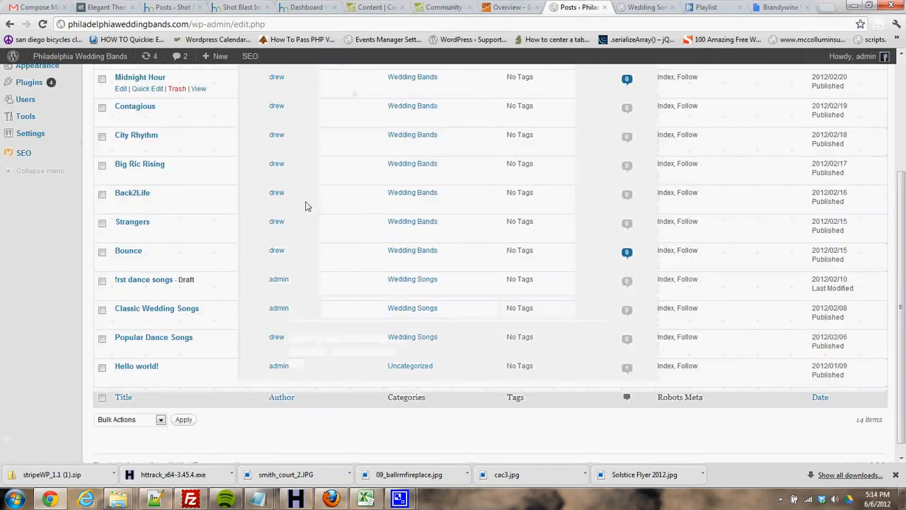
Open the Hello world! post, retitle it "Interesting Wedding songs" and change its category from Uncategorized to Wedding Songs.
left_click(151, 367)
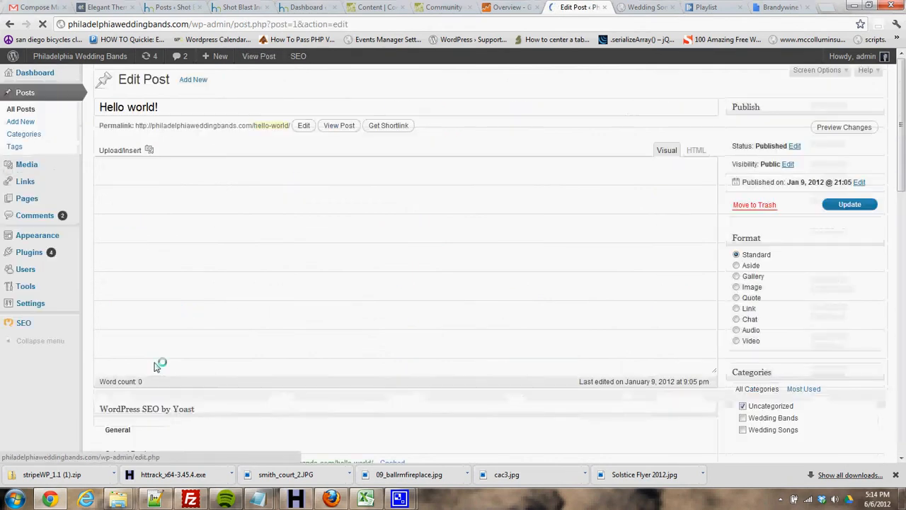
left_click_drag(218, 106, 99, 107)
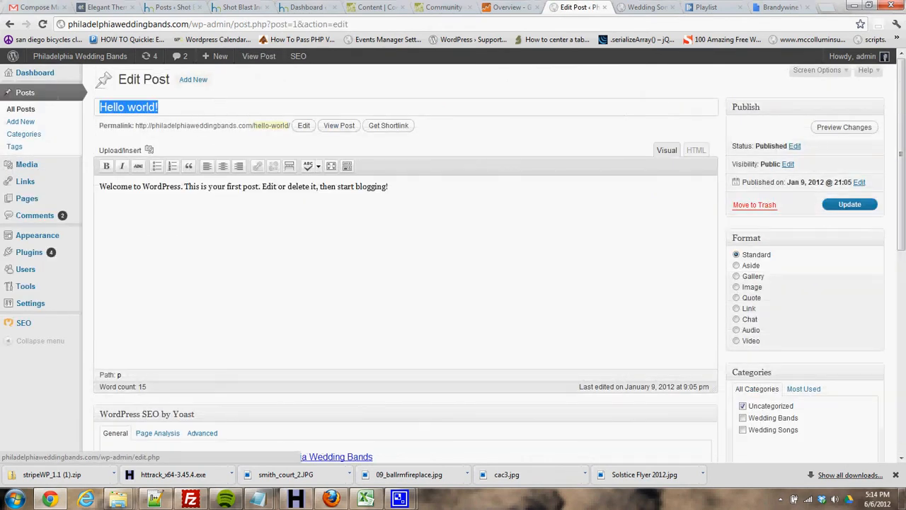
key("BackSpace")
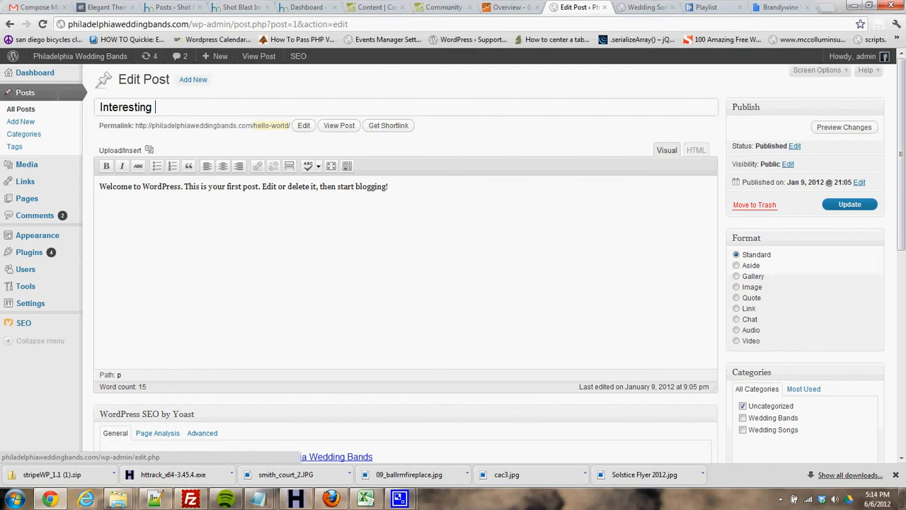
type("Interesting Wedding songs")
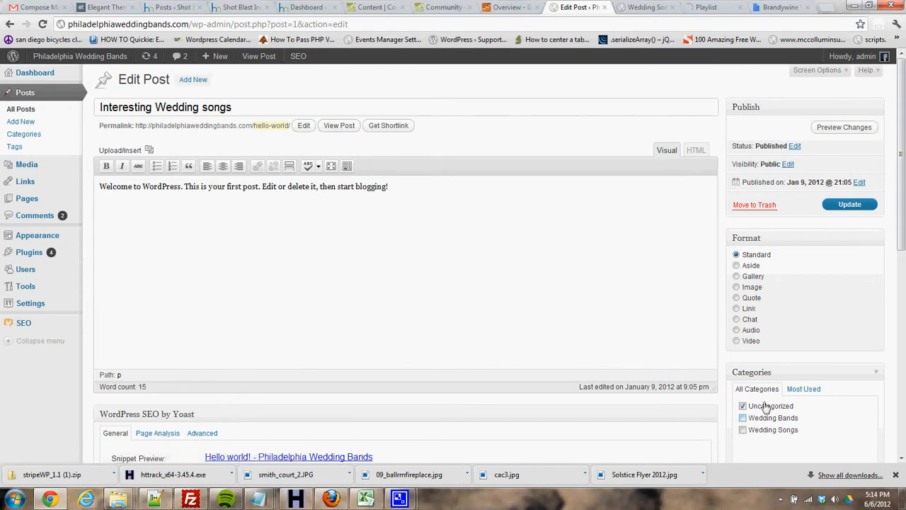
left_click(743, 430)
left_click(743, 407)
Enter the copied Spotify playlist embed code as the value of a youtube custom field on the post.
scroll(520, 248, "down", 6)
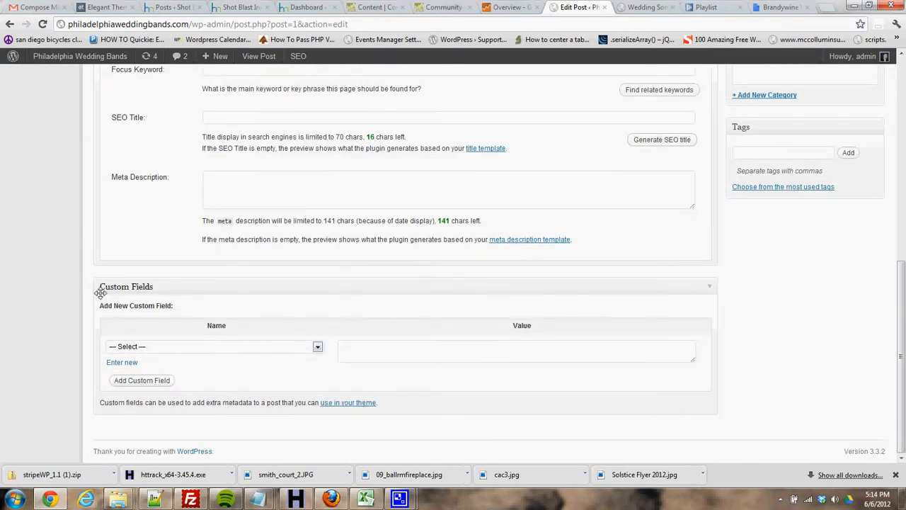
left_click(184, 346)
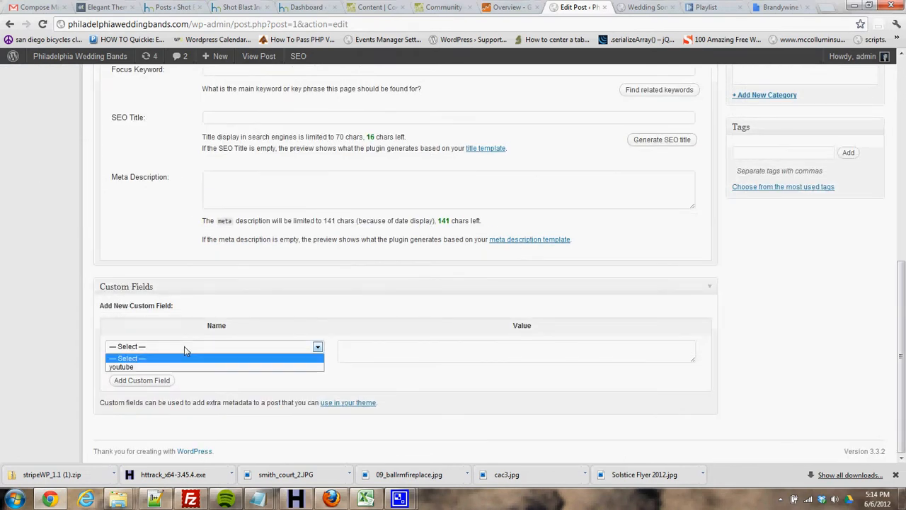
left_click(137, 365)
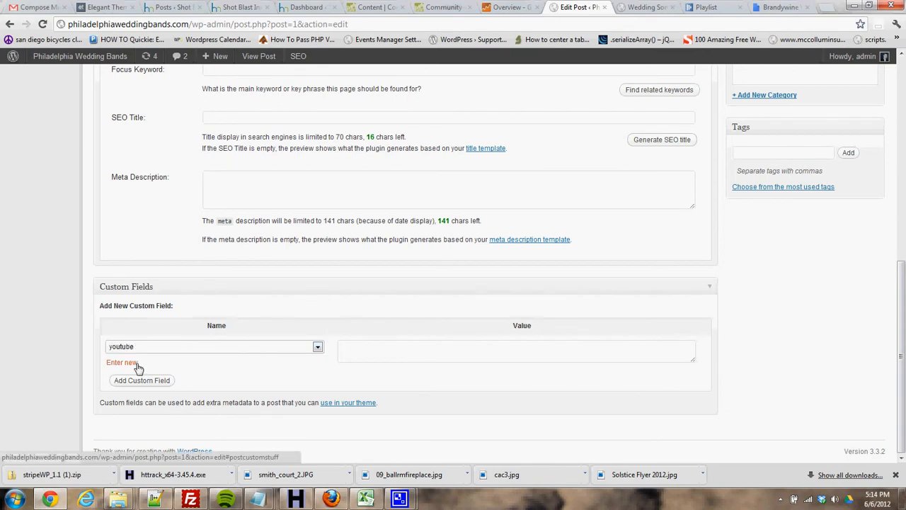
left_click(515, 345)
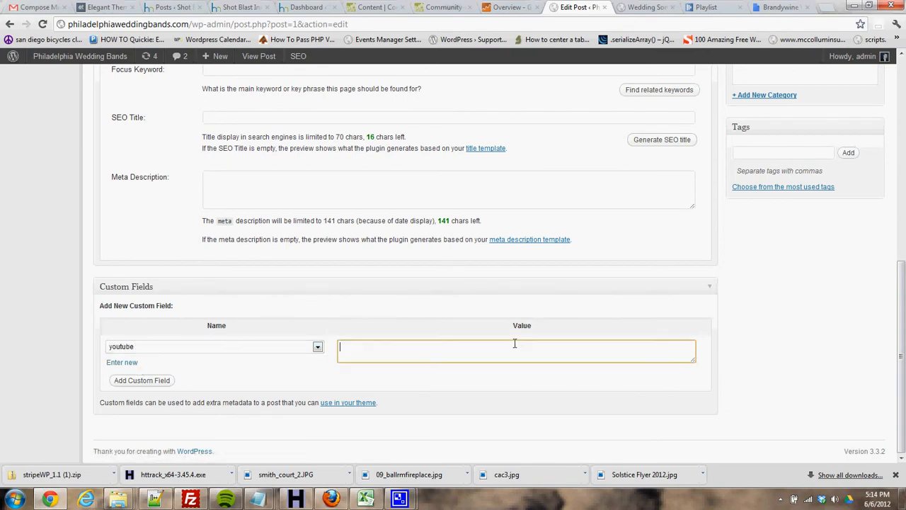
type("<iframe src=\"https://embed.spotify.com/?uri=spotify:user:124272316:playlist:5TfG4NFOEyuld8TPvfoz0\" width=\"300\" height=\"380\" frameborder=\"0\" allowtransparency=\"true\"></iframe>")
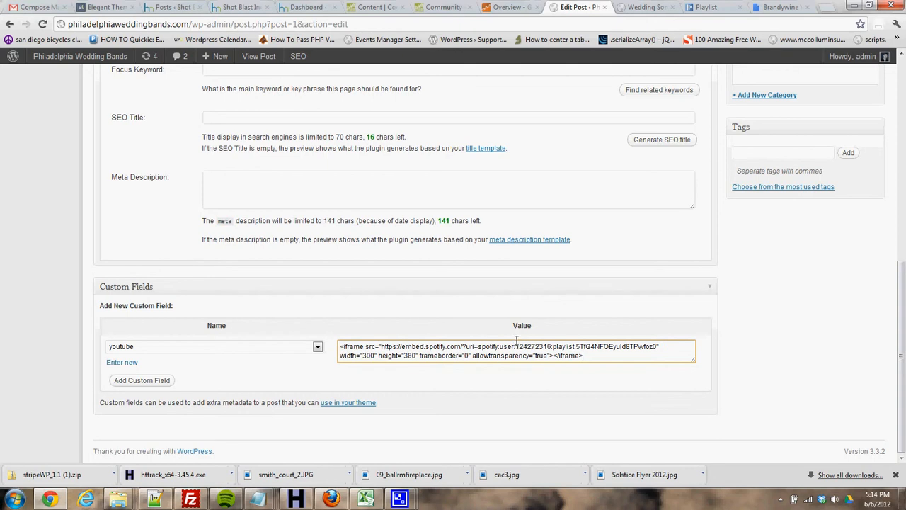
Switch to Spotify, copy the classic wedding songs playlist's embed code once more and return to the post editor in the browser.
left_click(225, 499)
right_click(71, 266)
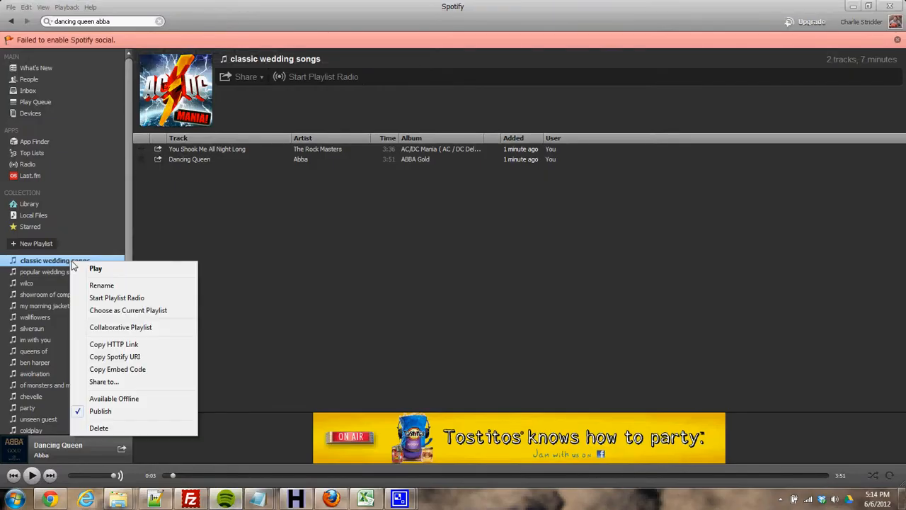
left_click(124, 373)
key("alt+Tab")
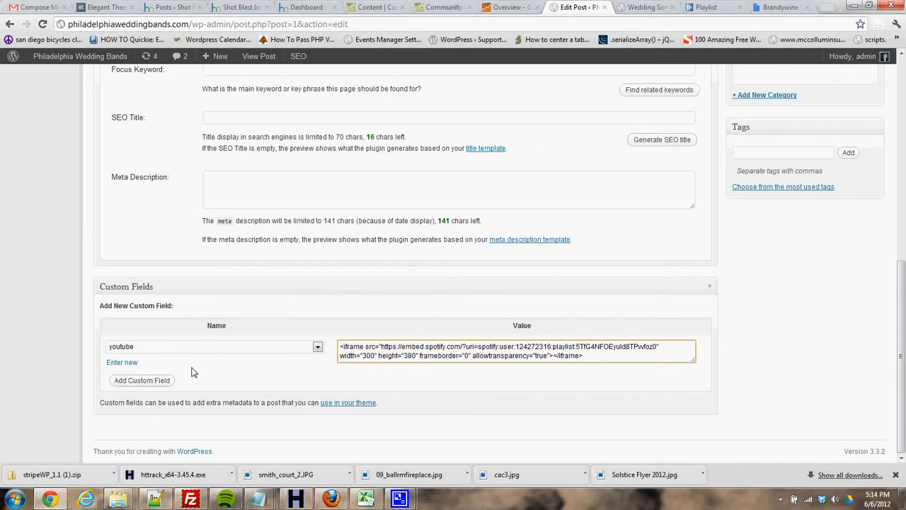
Update the post and reload the site's Wedding Songs page to check the embedded player under Interesting Wedding songs.
scroll(901, 298, "up", 8)
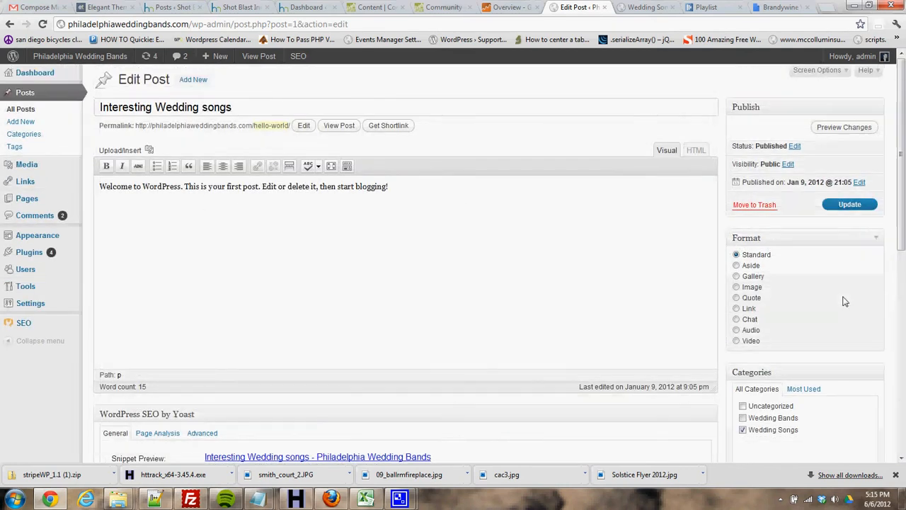
left_click(850, 204)
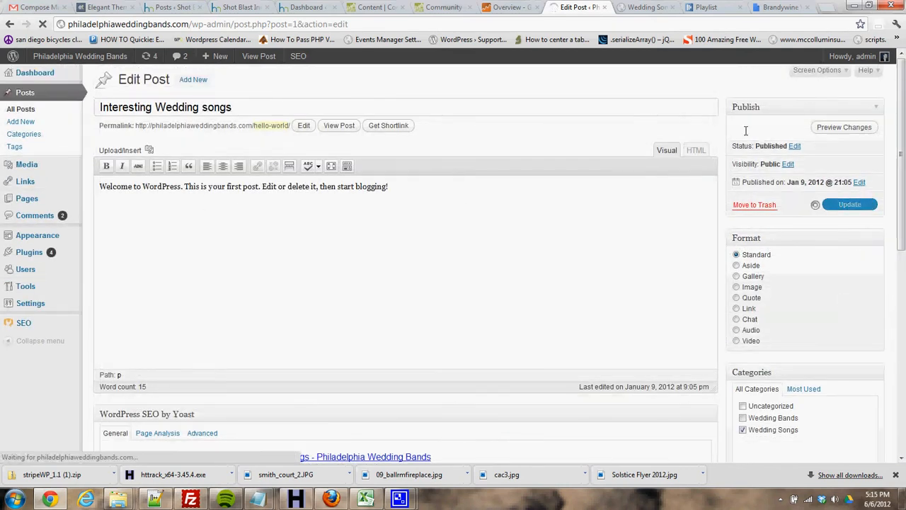
left_click(641, 7)
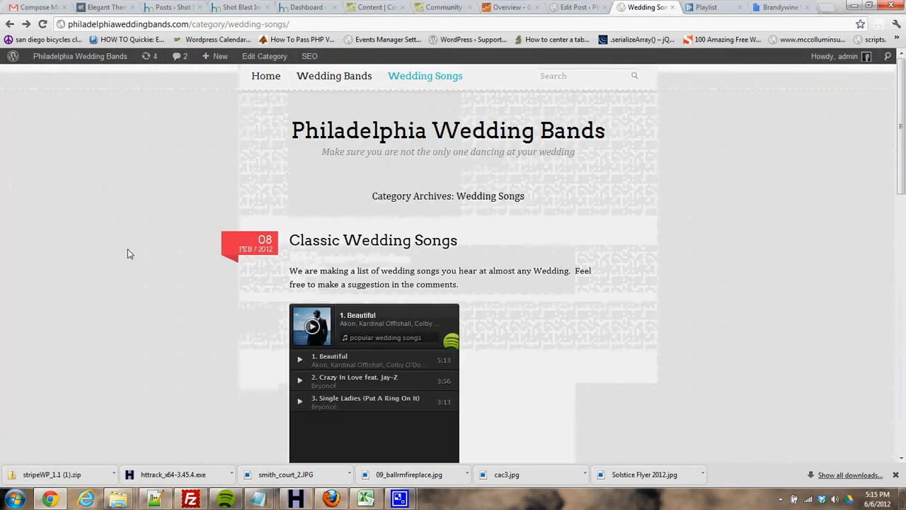
left_click(44, 24)
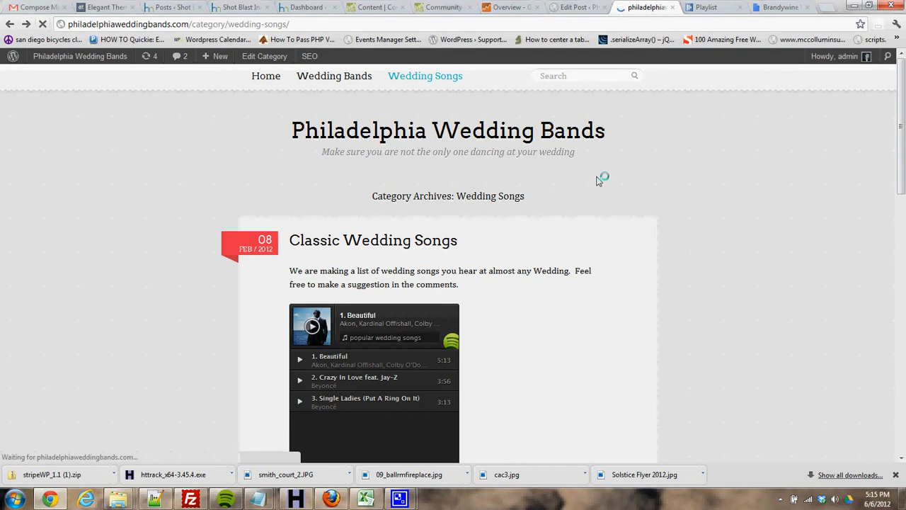
scroll(711, 212, "down", 15)
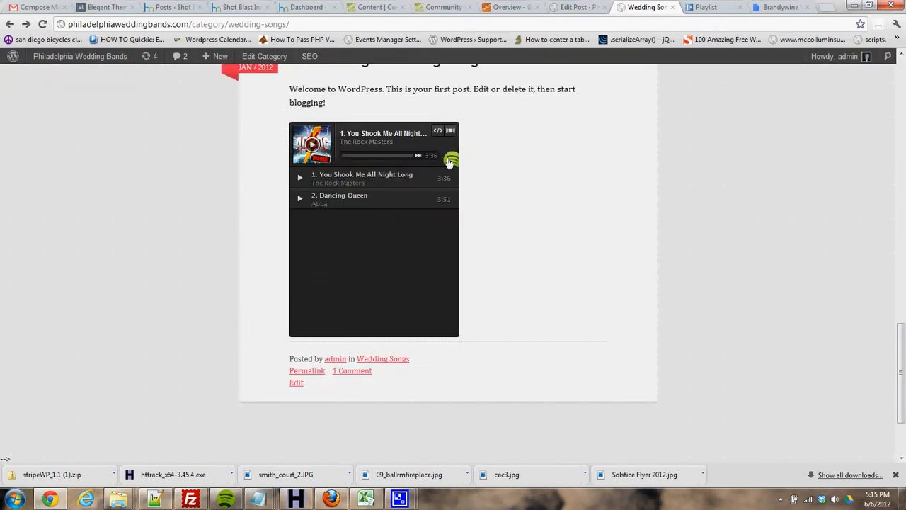
scroll(496, 177, "up", 1)
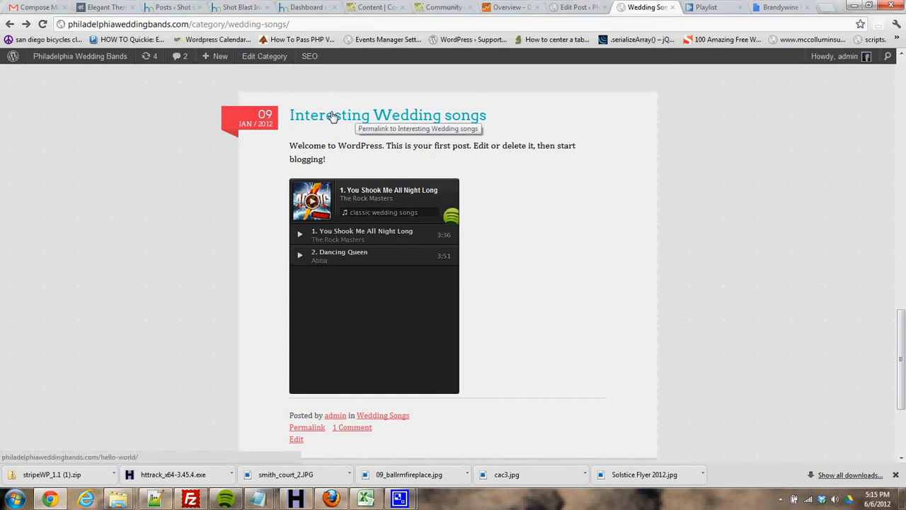
mouse_move(355, 203)
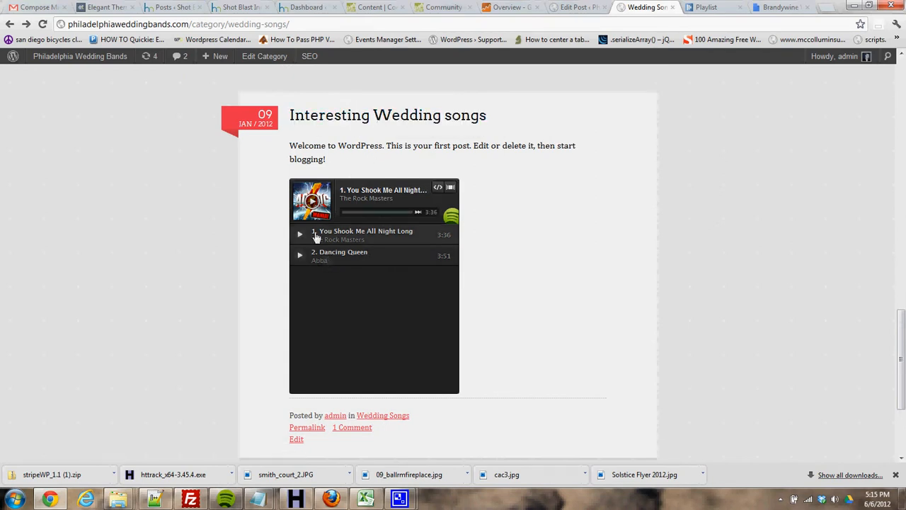
mouse_move(330, 257)
Check the open Spotify playlist against the song list of the old playlist on Playlist.com.
left_click(234, 501)
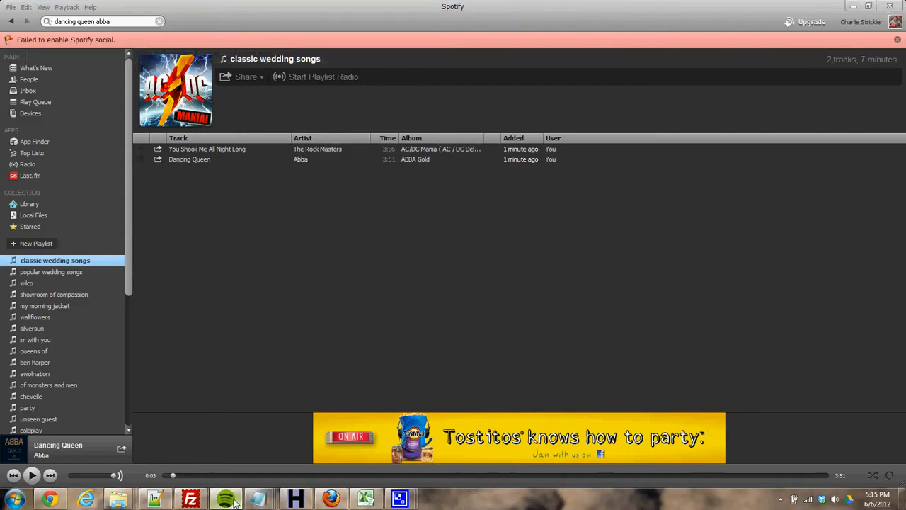
left_click(54, 499)
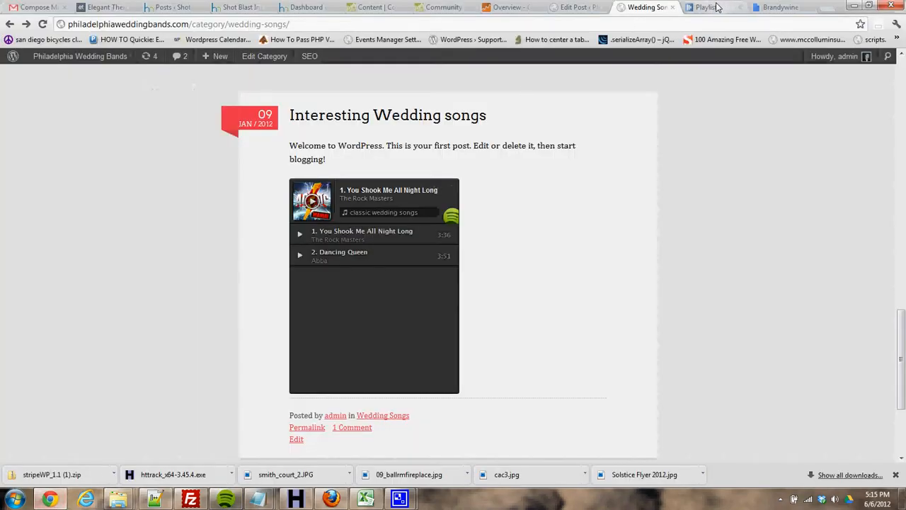
left_click(716, 7)
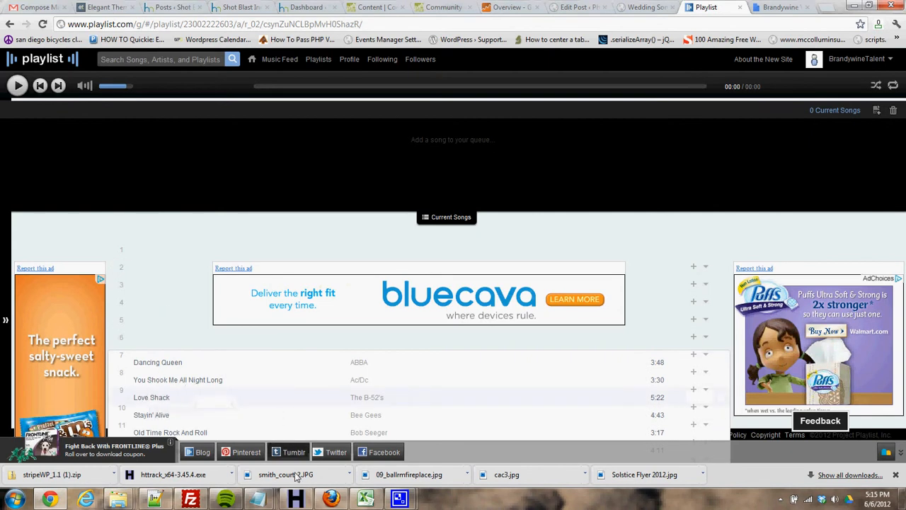
Switch to Spotify, search for "love shack" and open the Love Shack [Edit] track by The B-52's.
left_click(234, 503)
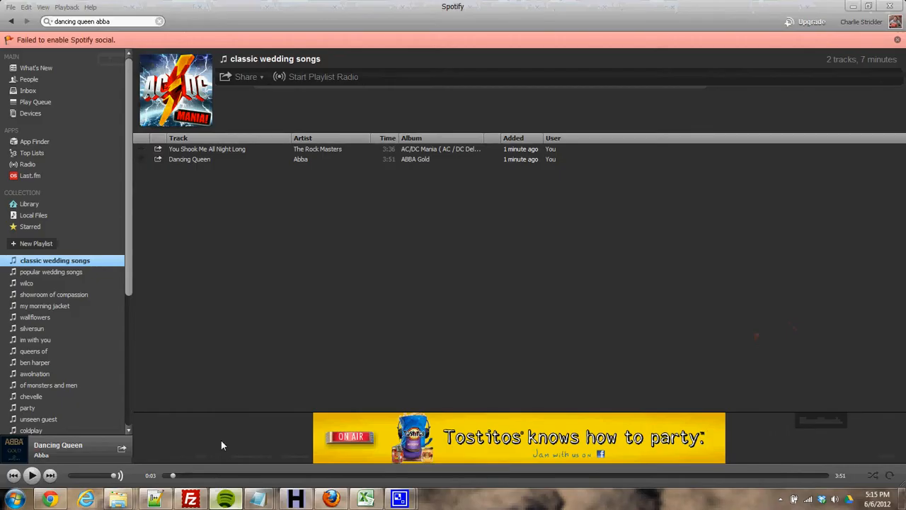
left_click(162, 22)
type("love")
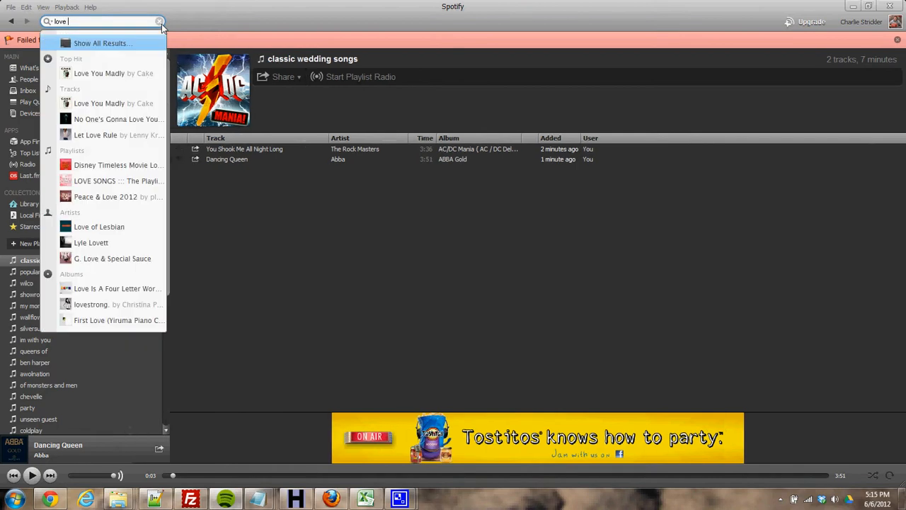
type(" sh")
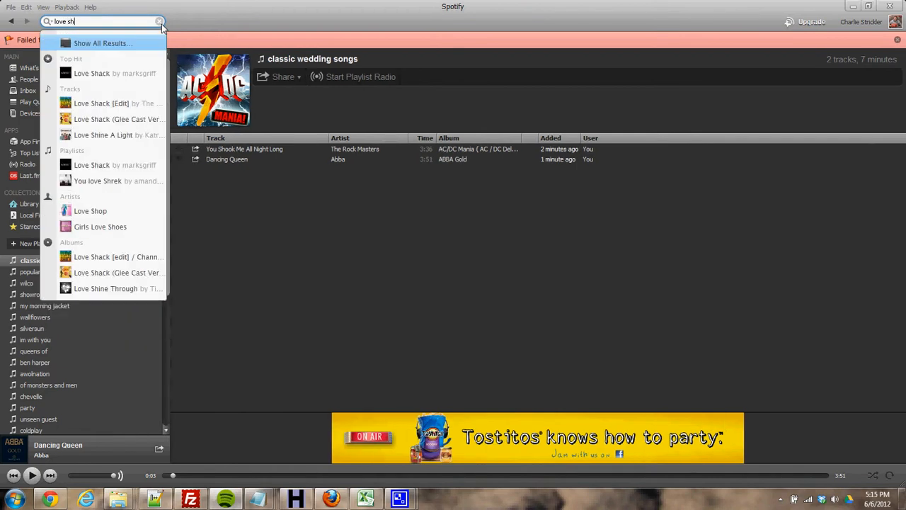
type("ack")
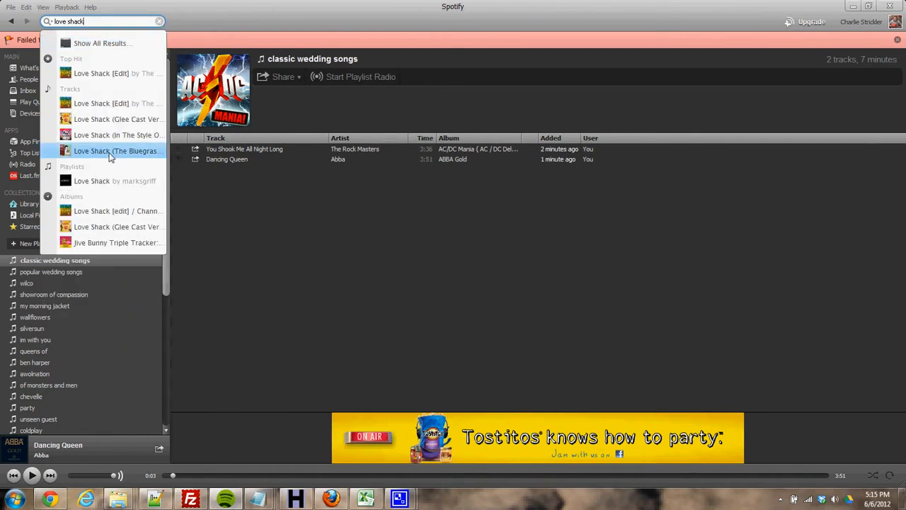
left_click(84, 183)
left_click(107, 103)
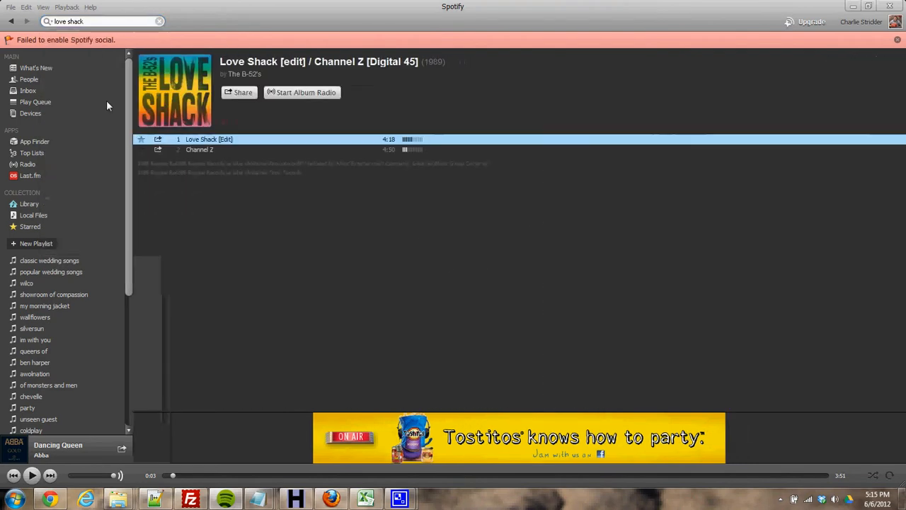
Play Love Shack [Edit] briefly, pause it and add it to the classic wedding songs playlist.
double_click(207, 139)
key("space")
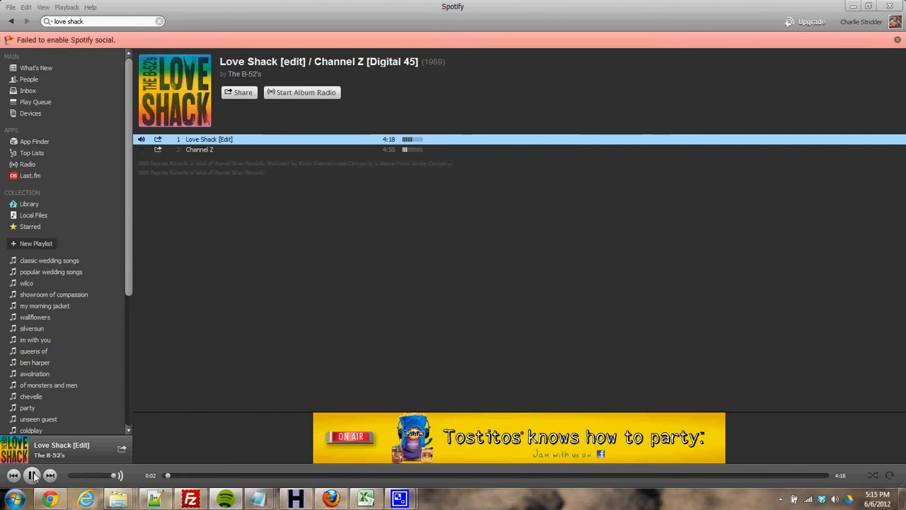
left_click_drag(300, 142, 48, 260)
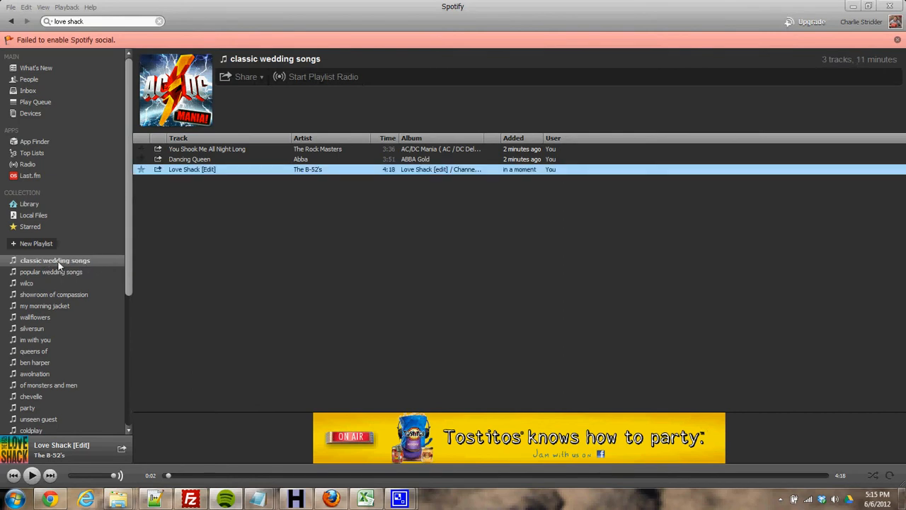
Return to the browser, reload the Wedding Songs page and compare its embedded player with the classic wedding songs playlist in Spotify.
left_click(49, 500)
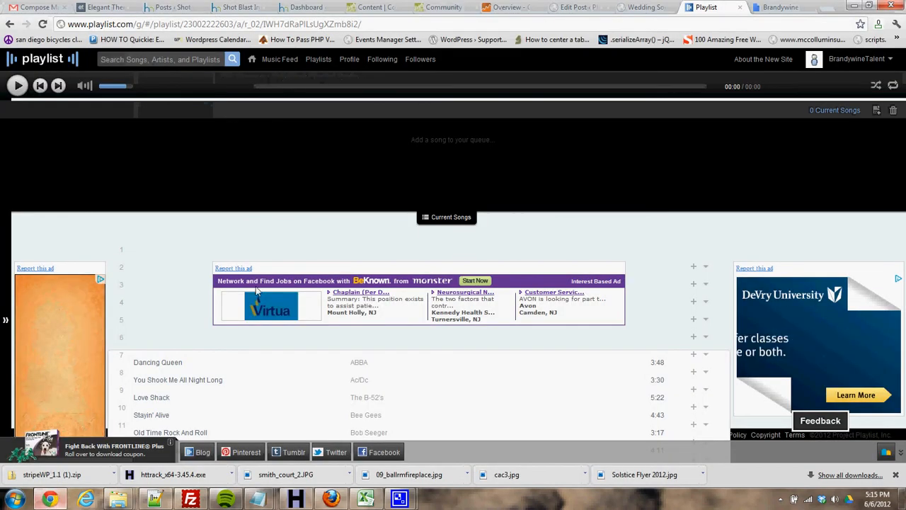
key("ctrl+shift+Tab")
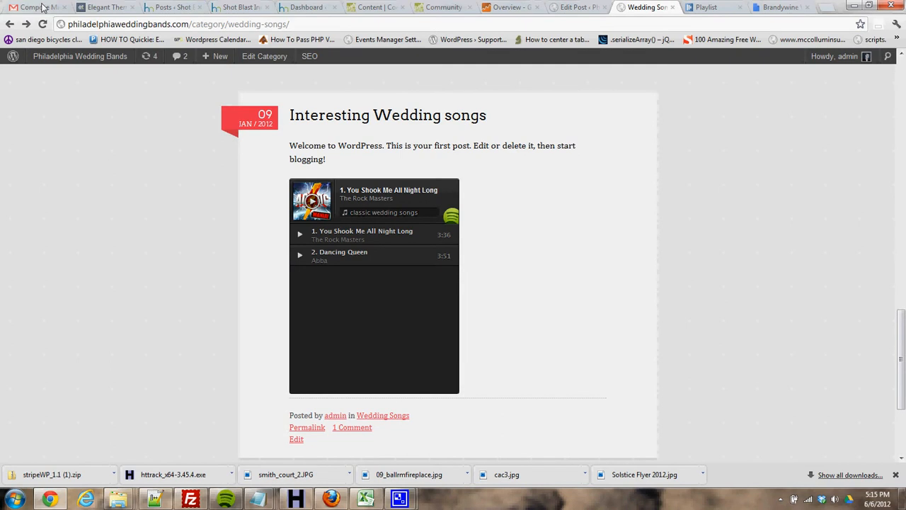
left_click(44, 24)
left_click(233, 500)
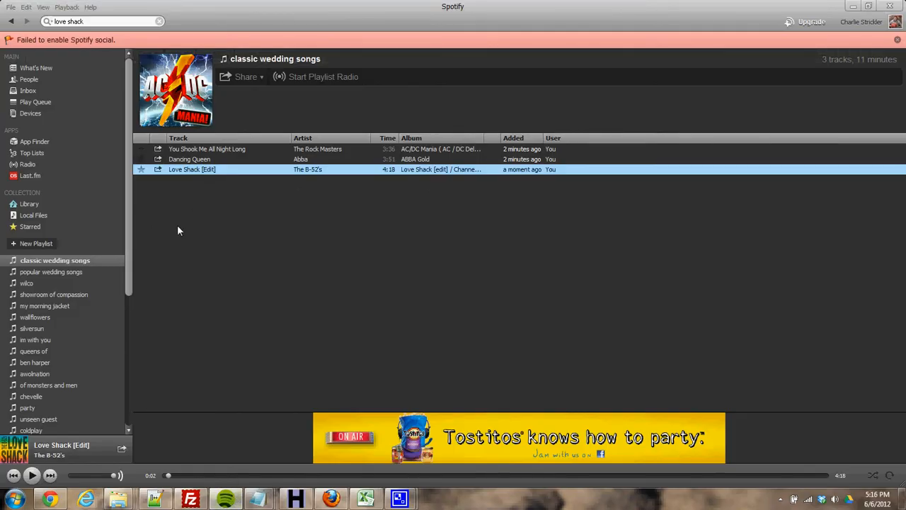
key("alt+Tab")
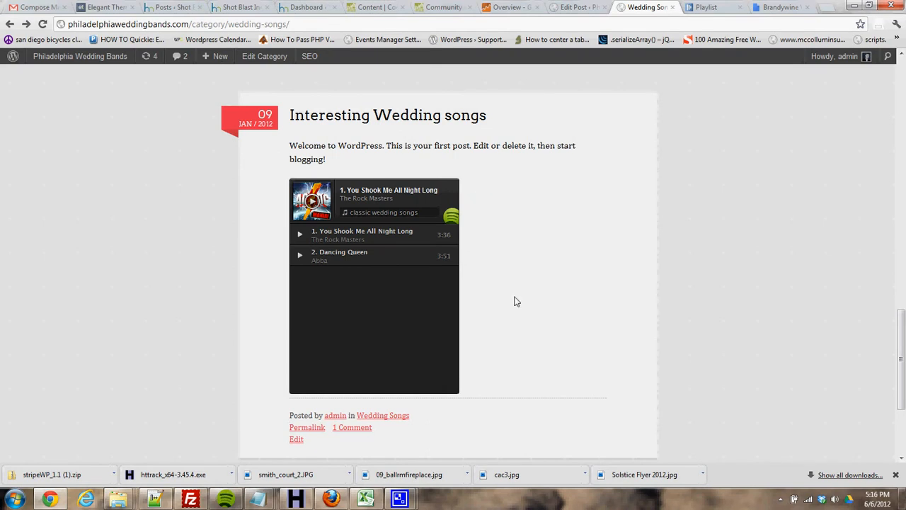
Review the other players on the Wedding Songs page, up to the one in the Classic Wedding Songs post.
scroll(483, 177, "up", 8)
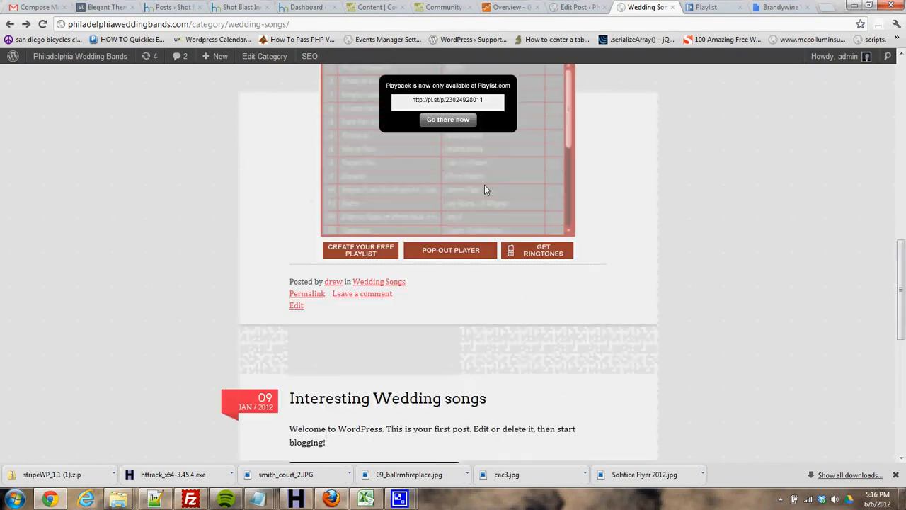
scroll(429, 177, "up", 4)
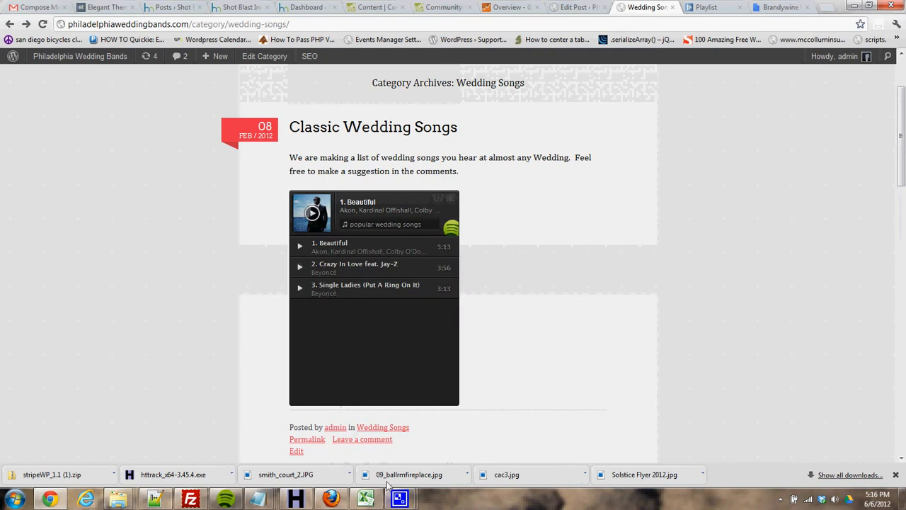
mouse_move(402, 500)
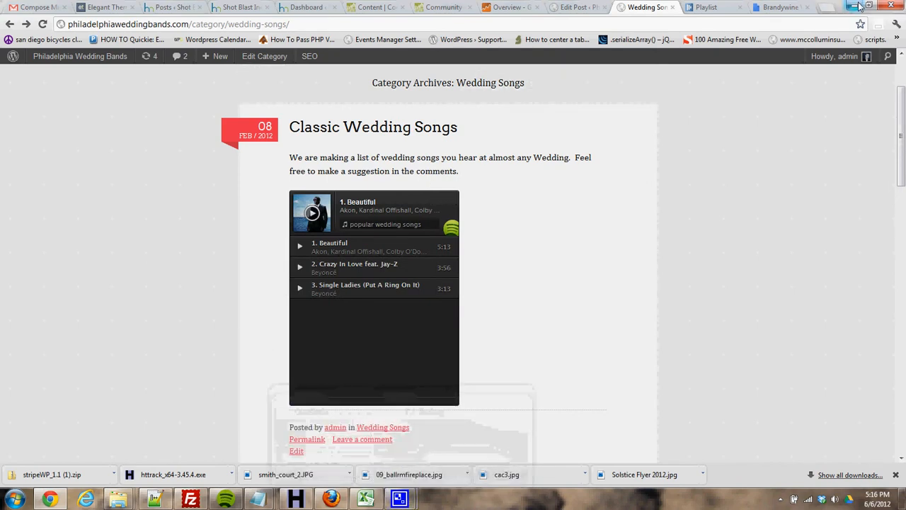